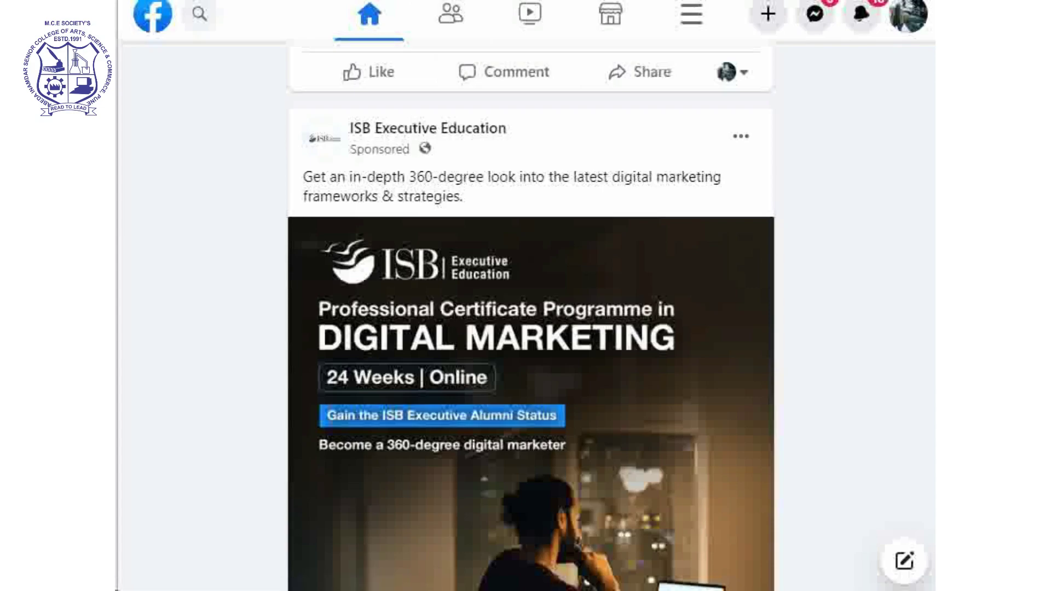
pyautogui.scroll(12, 531, 316)
pyautogui.scroll(-4, 530, 315)
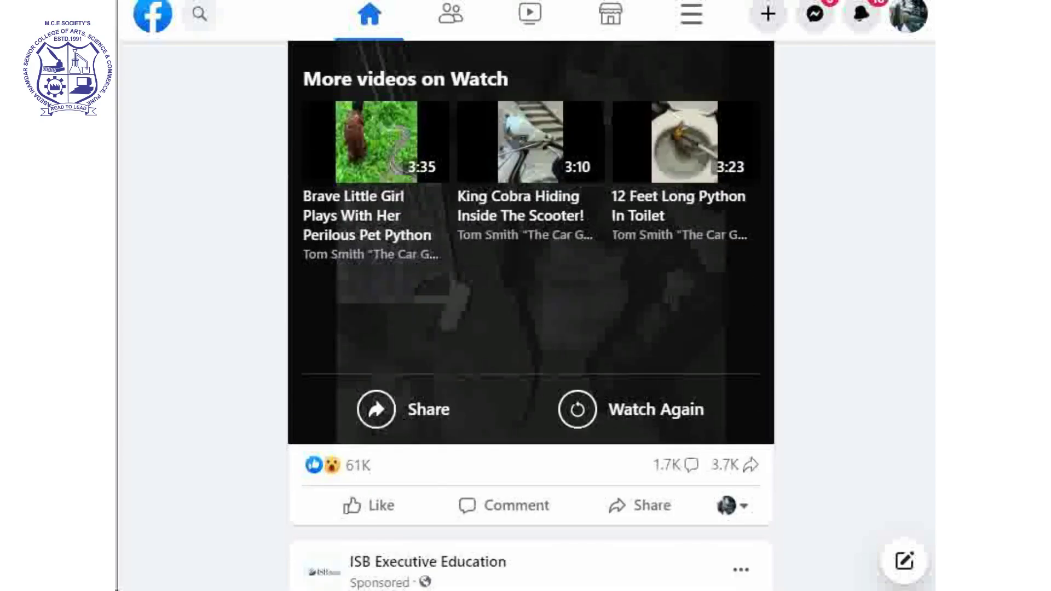
pyautogui.scroll(5, 530, 315)
pyautogui.scroll(-2, 531, 315)
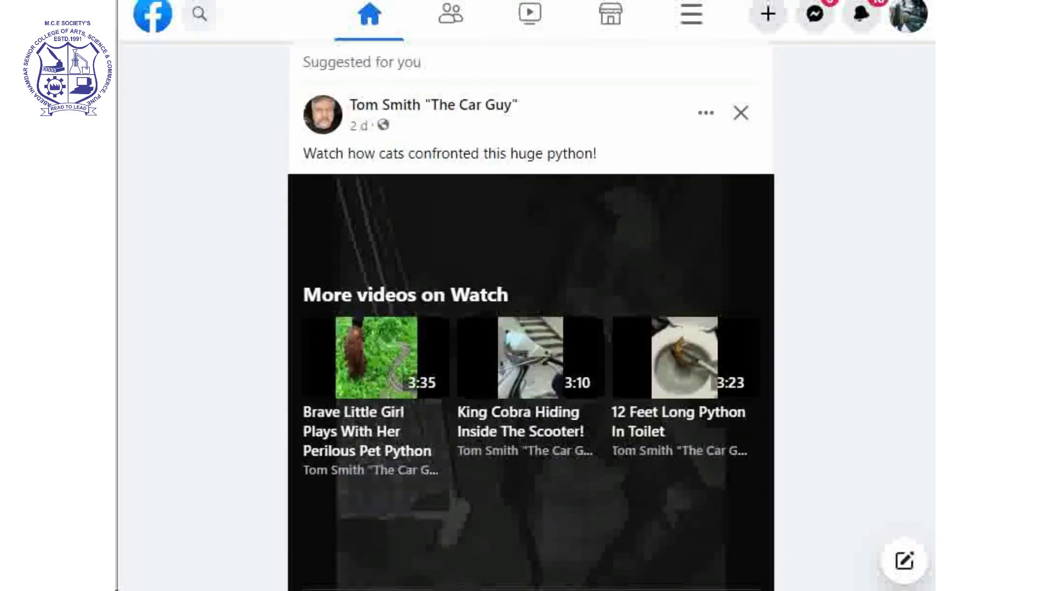
pyautogui.doubleClick(337, 62)
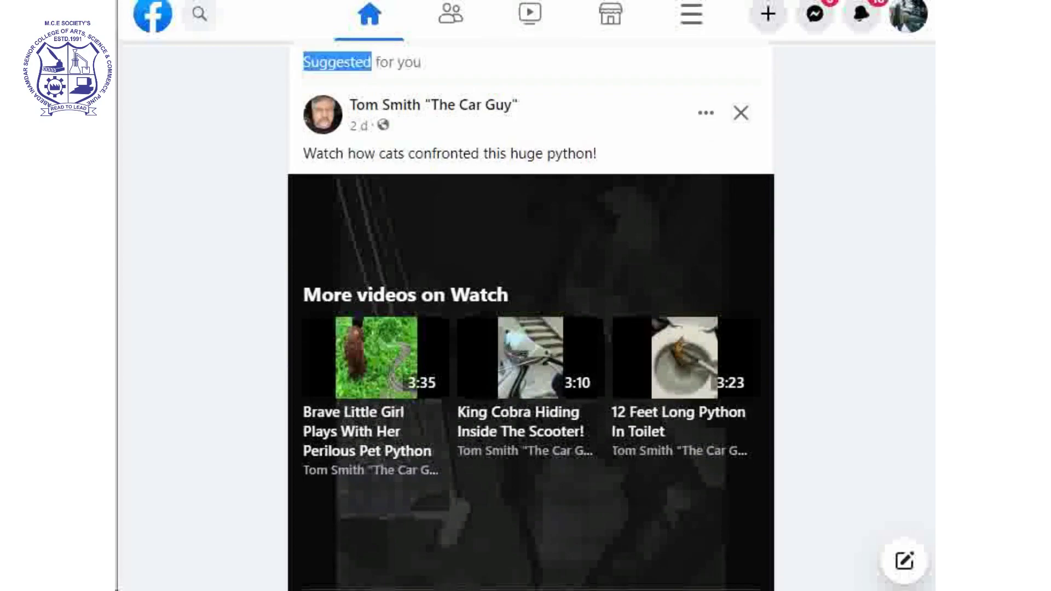
pyautogui.scroll(-12, 531, 315)
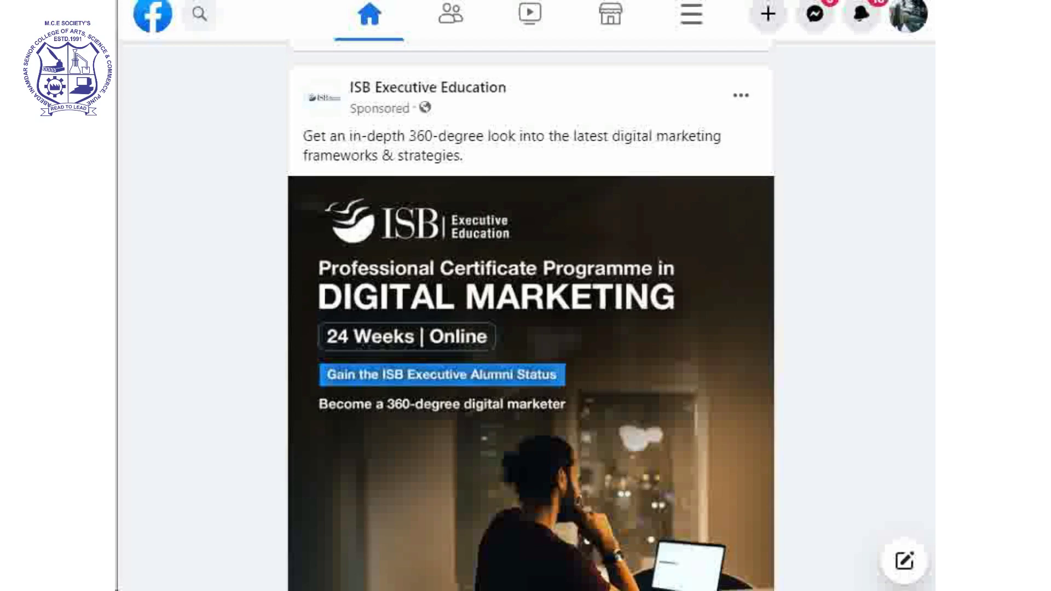
pyautogui.moveTo(427, 87)
pyautogui.scroll(10, 531, 315)
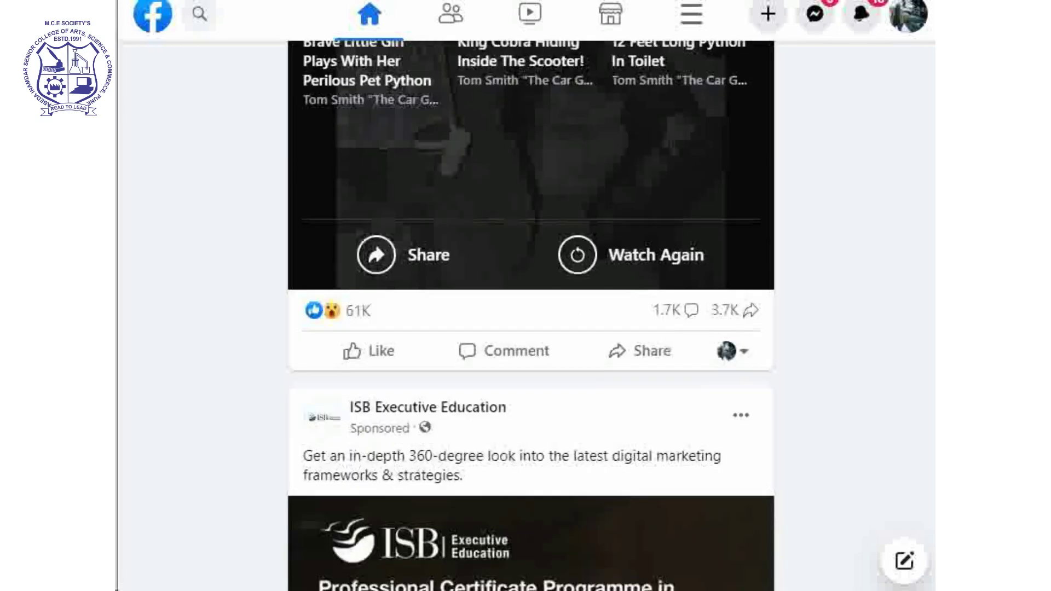
pyautogui.scroll(1, 531, 315)
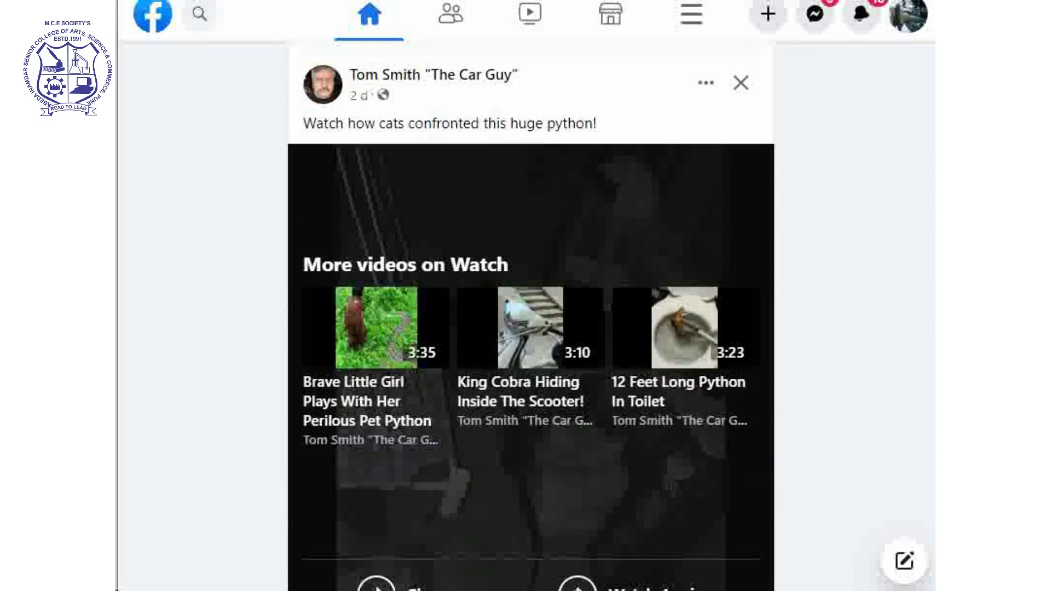
pyautogui.scroll(2, 531, 314)
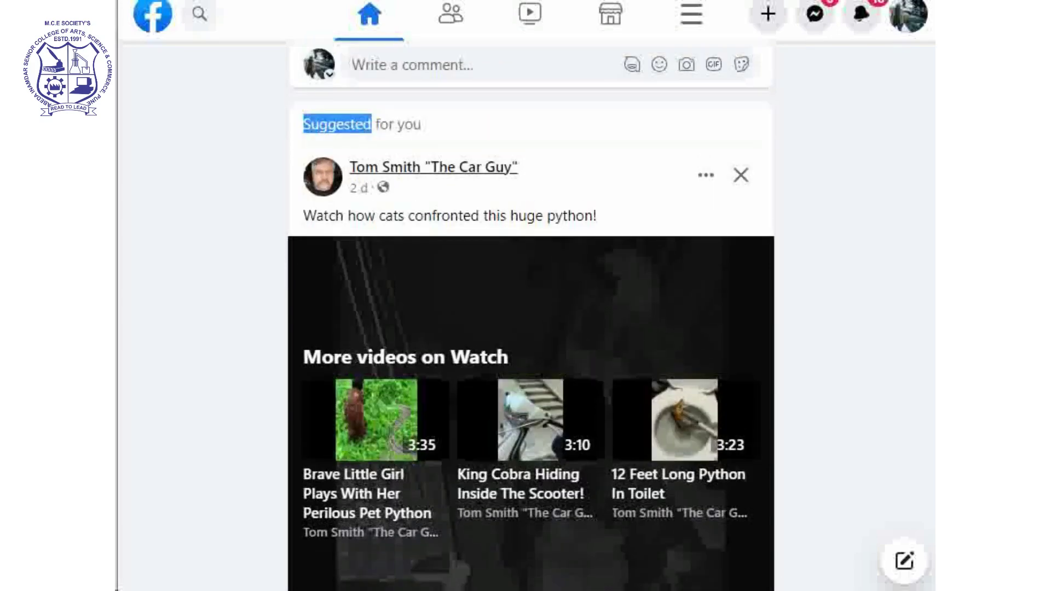
pyautogui.moveTo(432, 167)
pyautogui.scroll(-10, 531, 316)
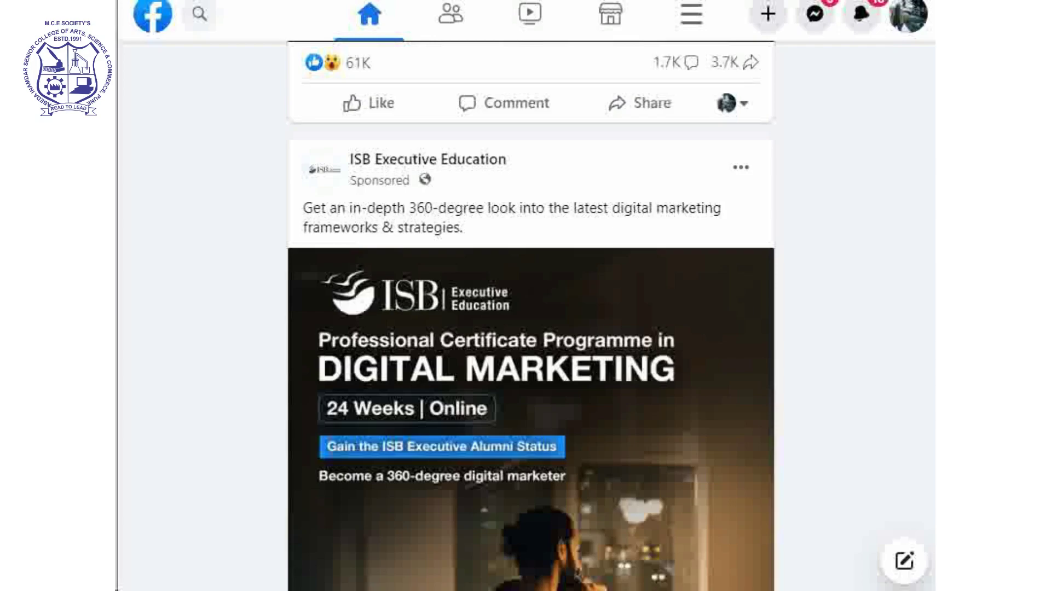
pyautogui.scroll(-7, 530, 315)
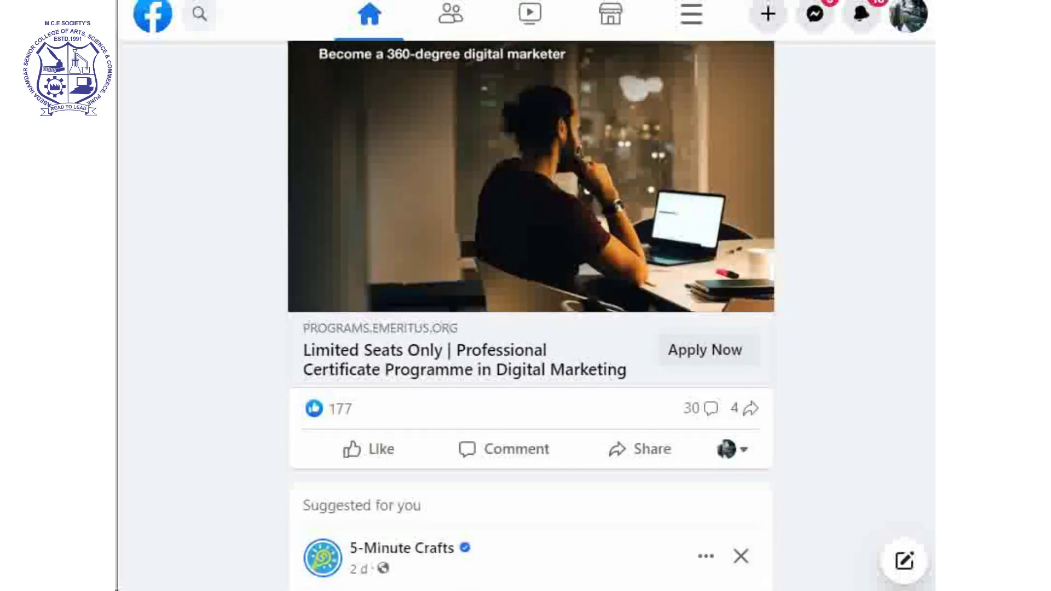
pyautogui.scroll(-3, 531, 316)
pyautogui.scroll(1, 531, 316)
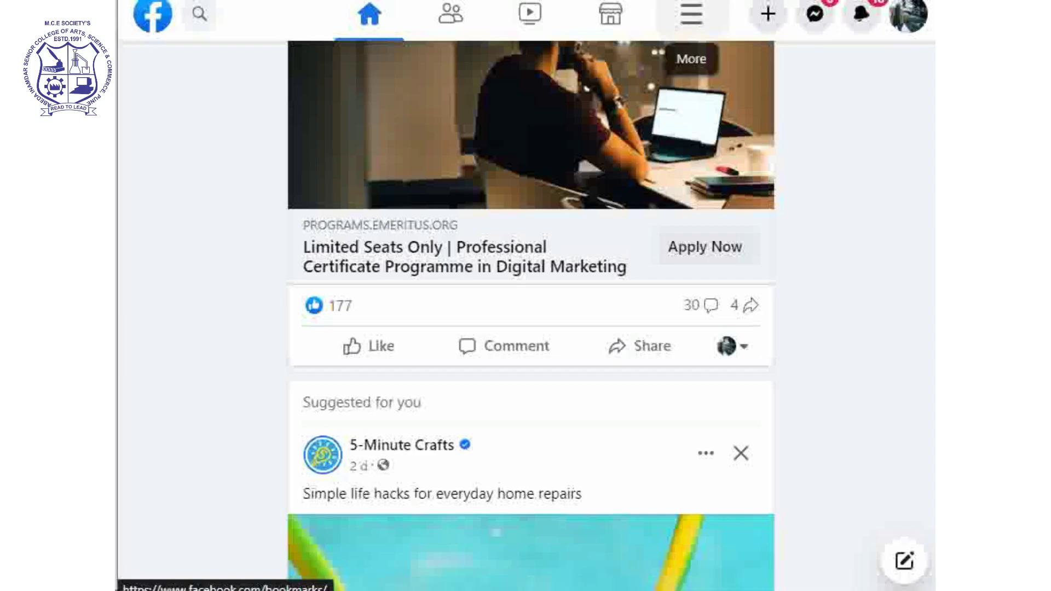
# From the Facebook menu, look at Groups, then go back and open Pages.
pyautogui.click(691, 14)
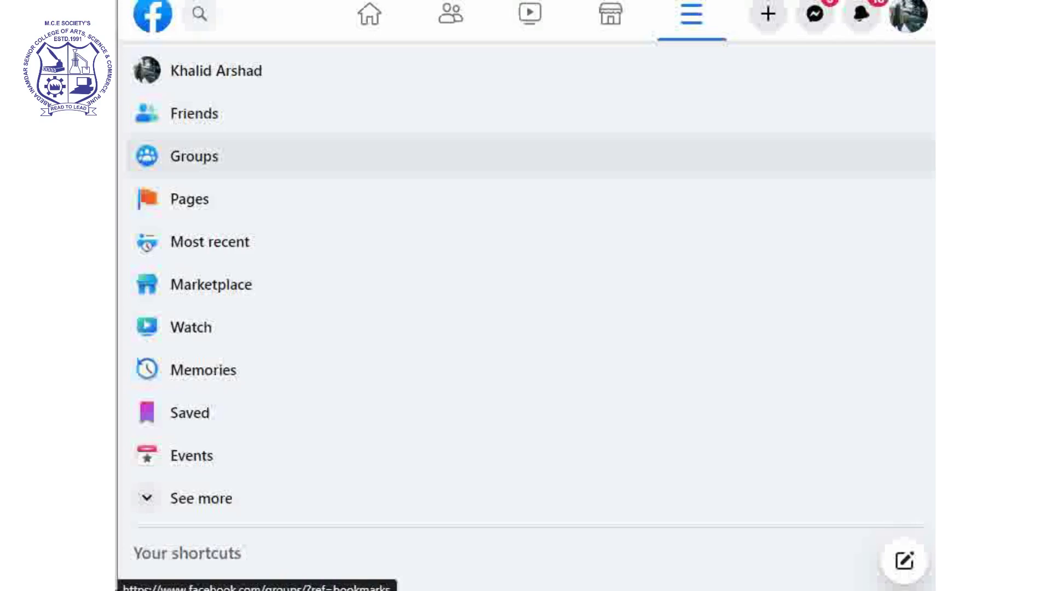
pyautogui.click(194, 156)
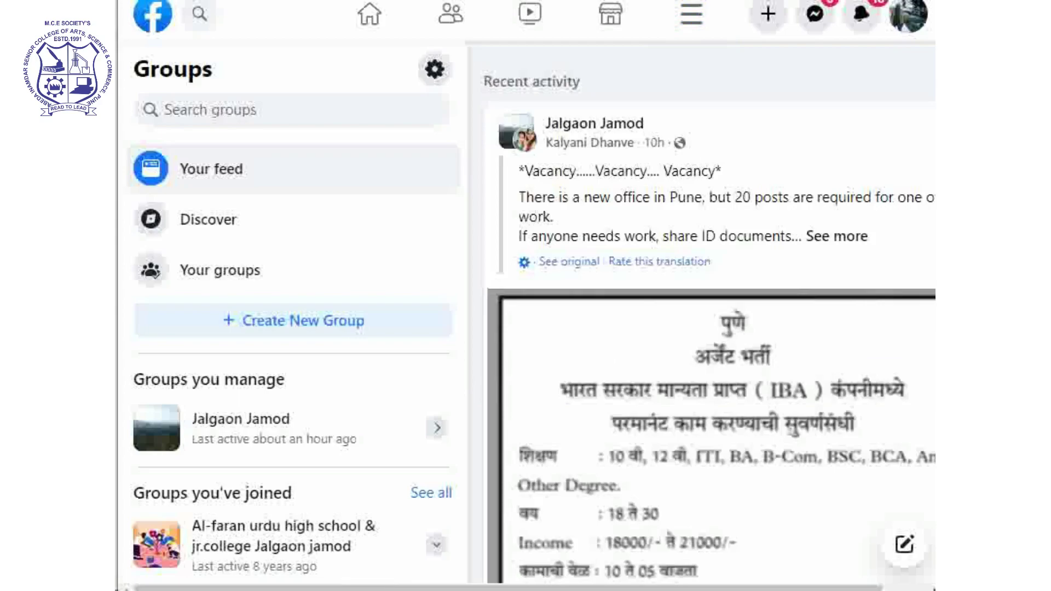
pyautogui.hotkey('alt', 'Left')
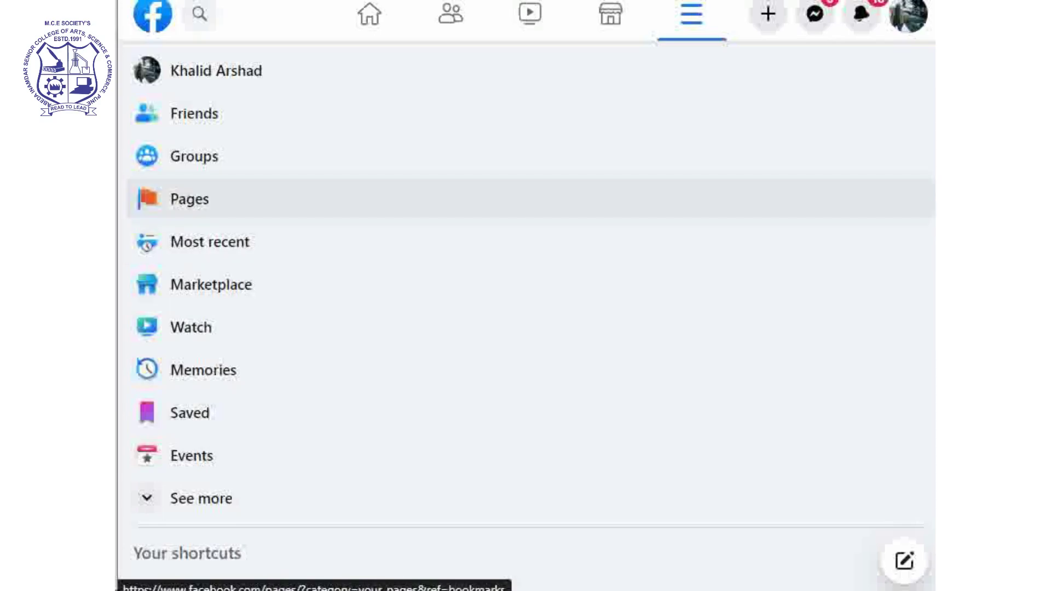
pyautogui.click(190, 198)
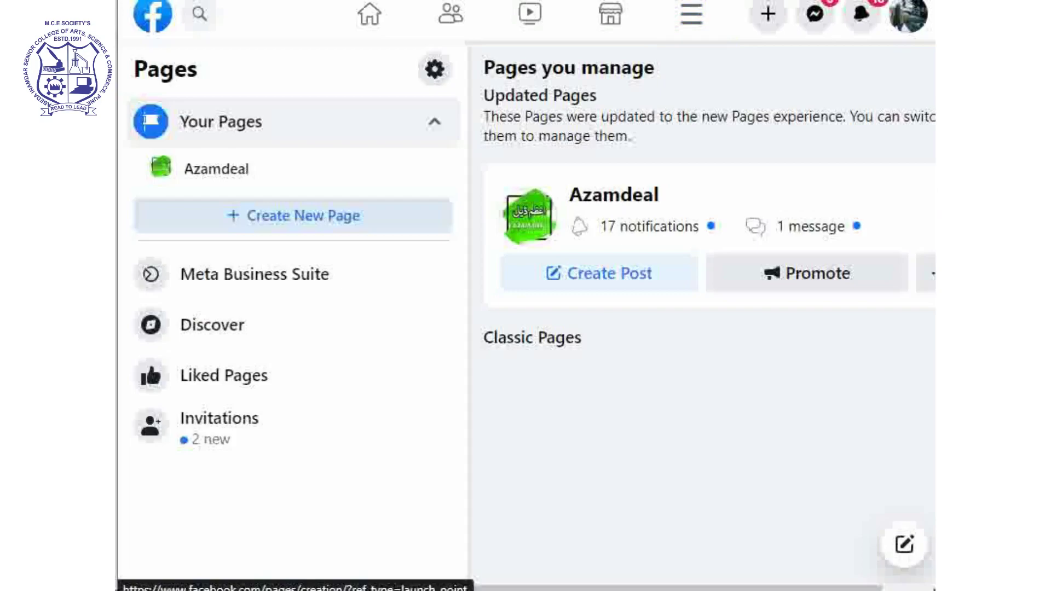
# Start a new page named 'cgfcfgcfgfgf' with the Health/Beauty category.
pyautogui.click(294, 215)
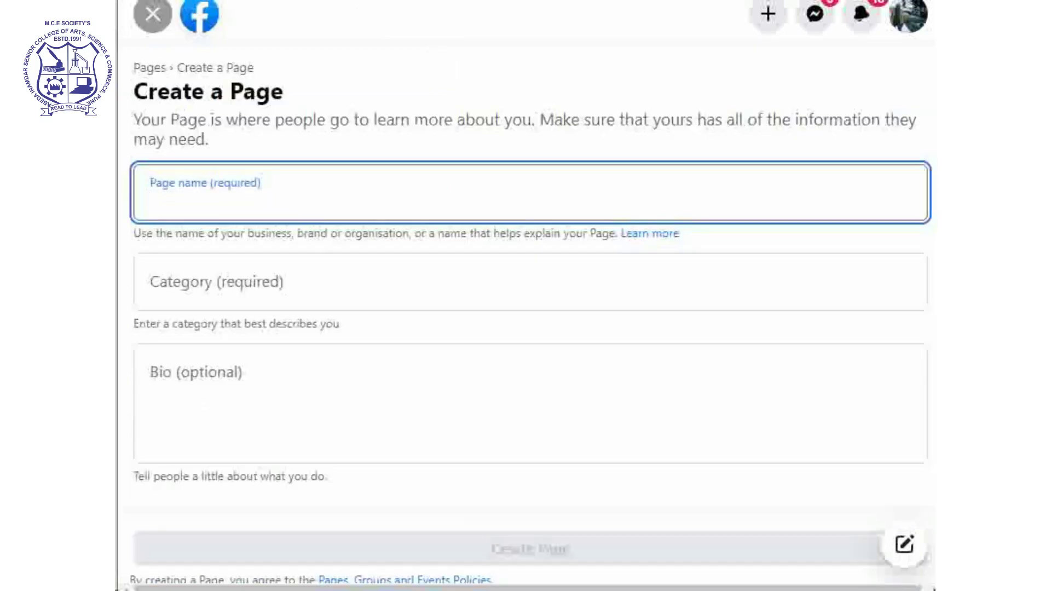
pyautogui.write('cgfcfgcfgfgf')
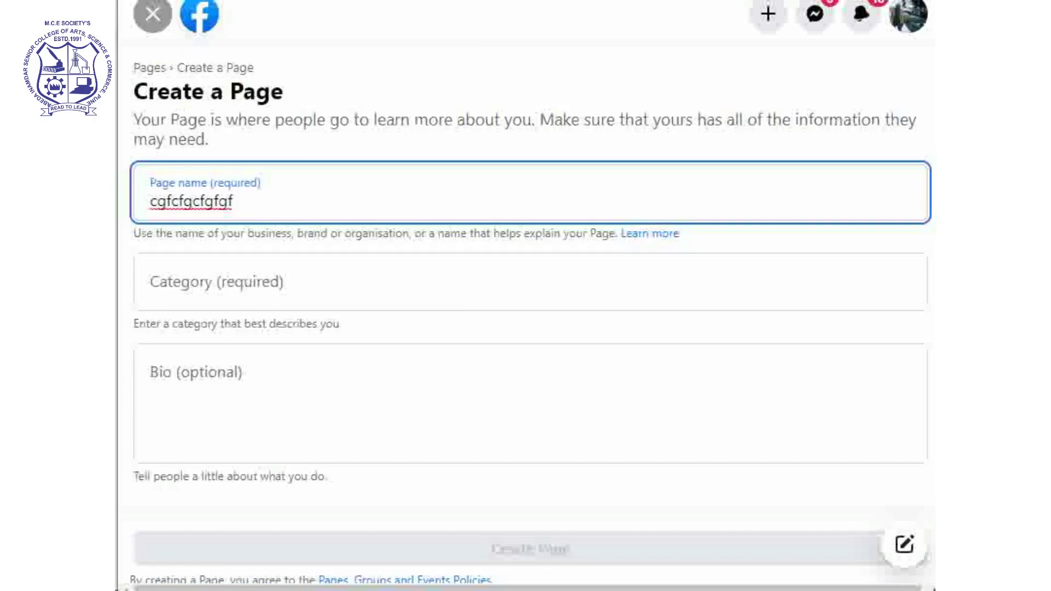
pyautogui.press('Tab')
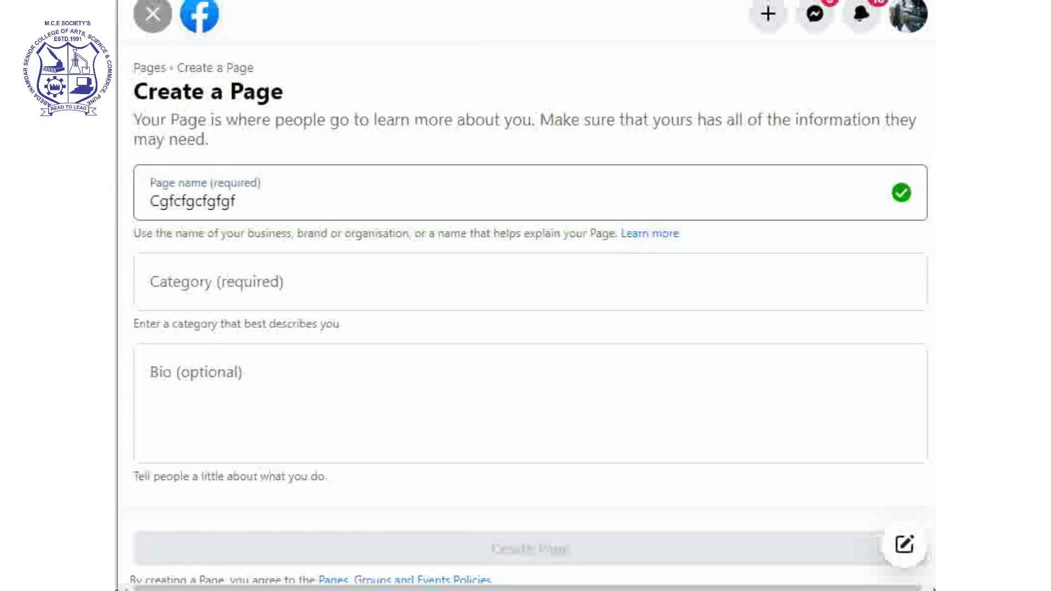
pyautogui.click(219, 282)
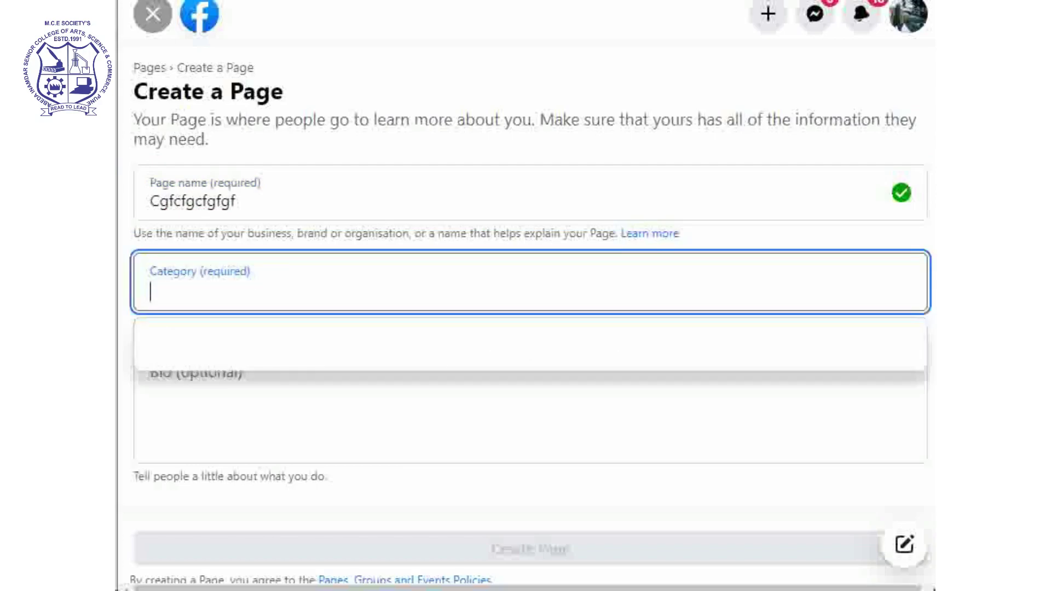
pyautogui.write('j')
pyautogui.press('BackSpace')
pyautogui.write('hea')
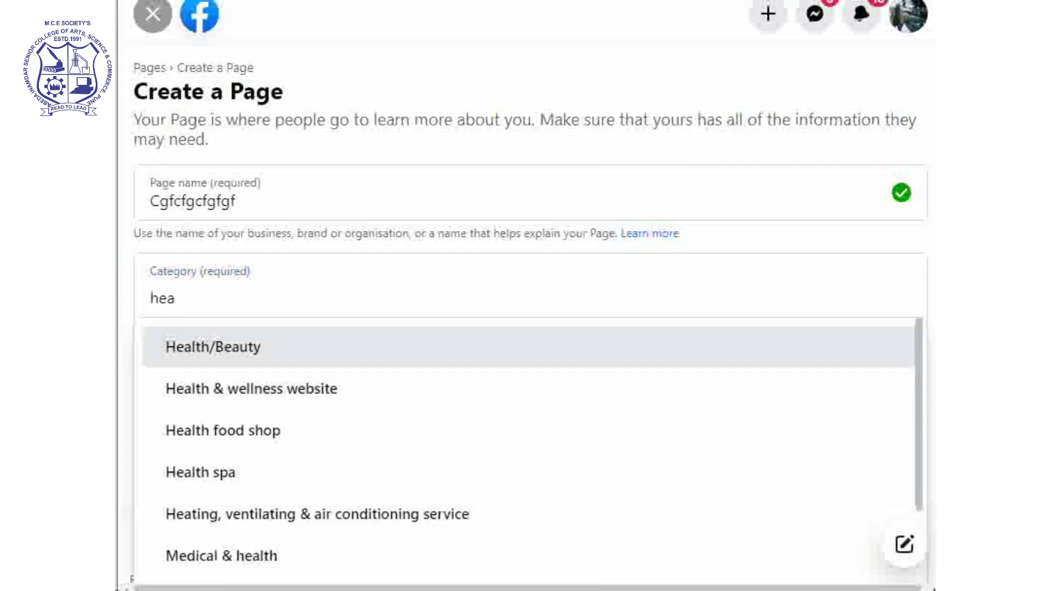
pyautogui.press('Return')
pyautogui.press('Tab')
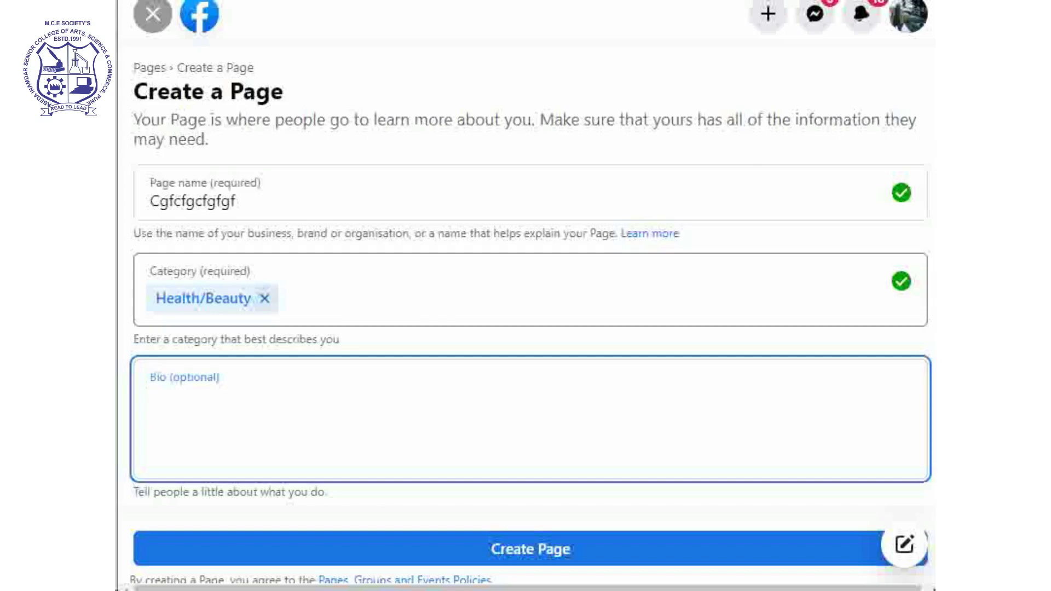
# Remove the category and page name, then close the Create a Page form.
pyautogui.click(265, 298)
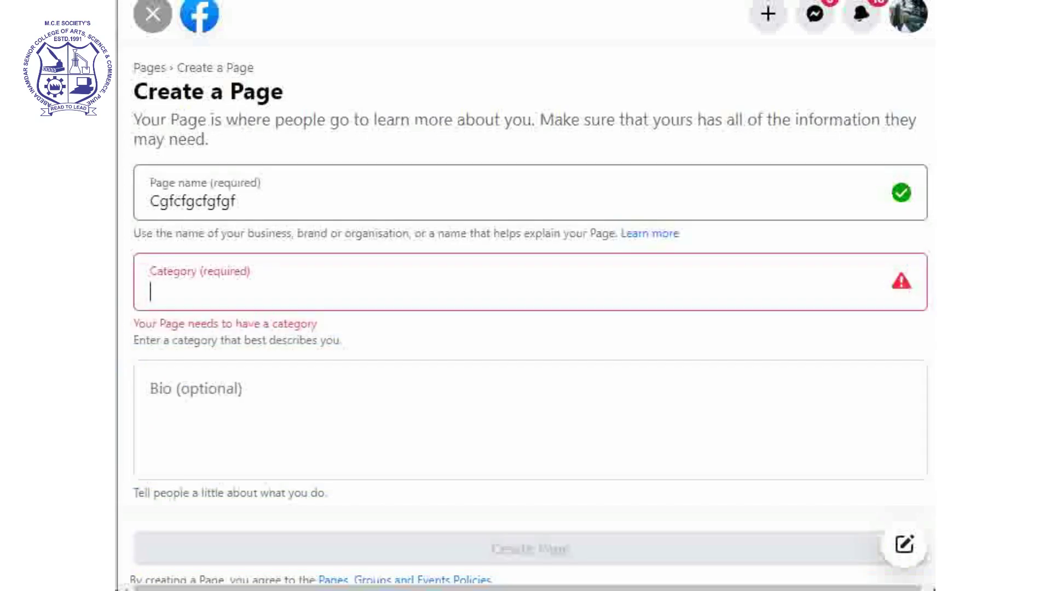
pyautogui.hotkey('shift', 'Tab')
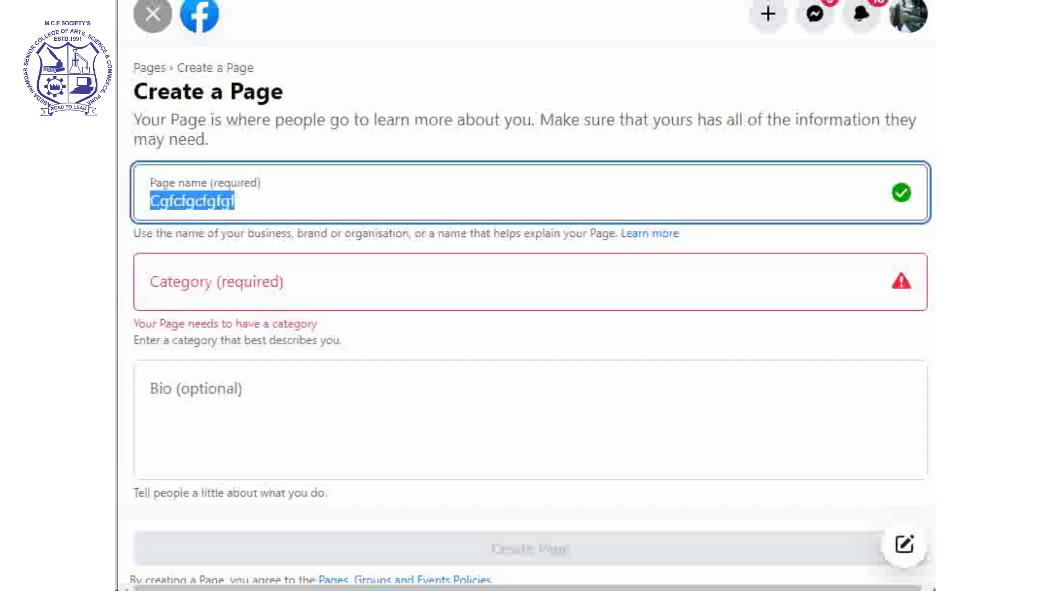
pyautogui.press('BackSpace')
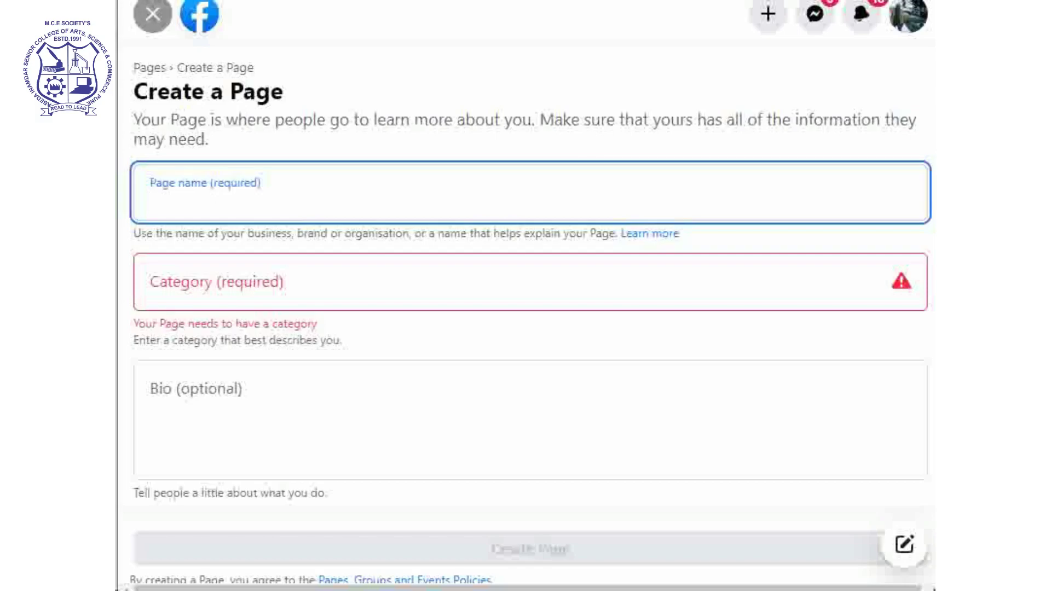
pyautogui.click(153, 14)
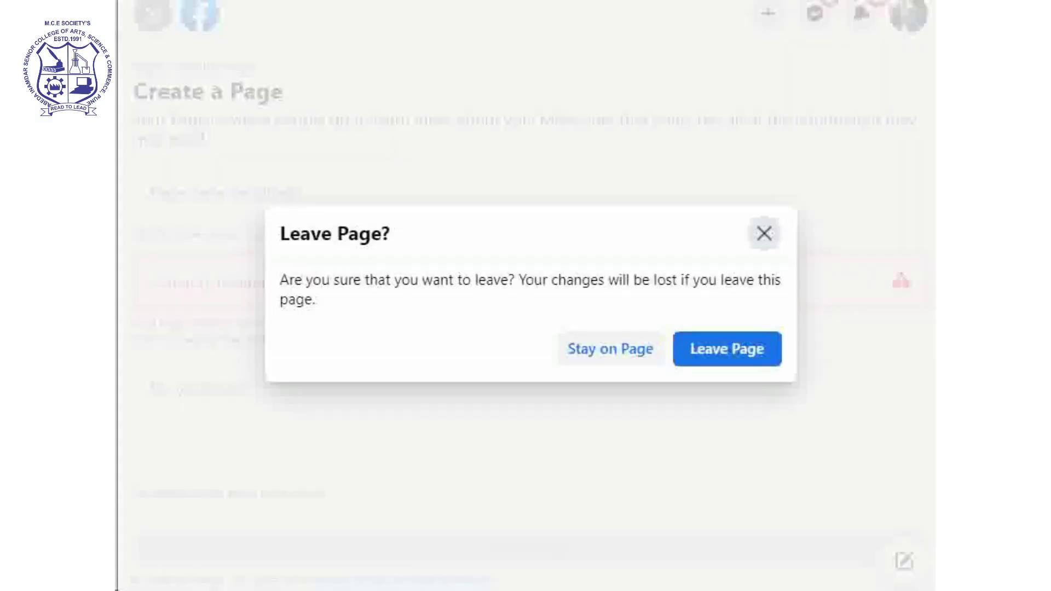
# Discard the page form and bring the Azamdeal card into view in Pages you manage.
pyautogui.click(727, 348)
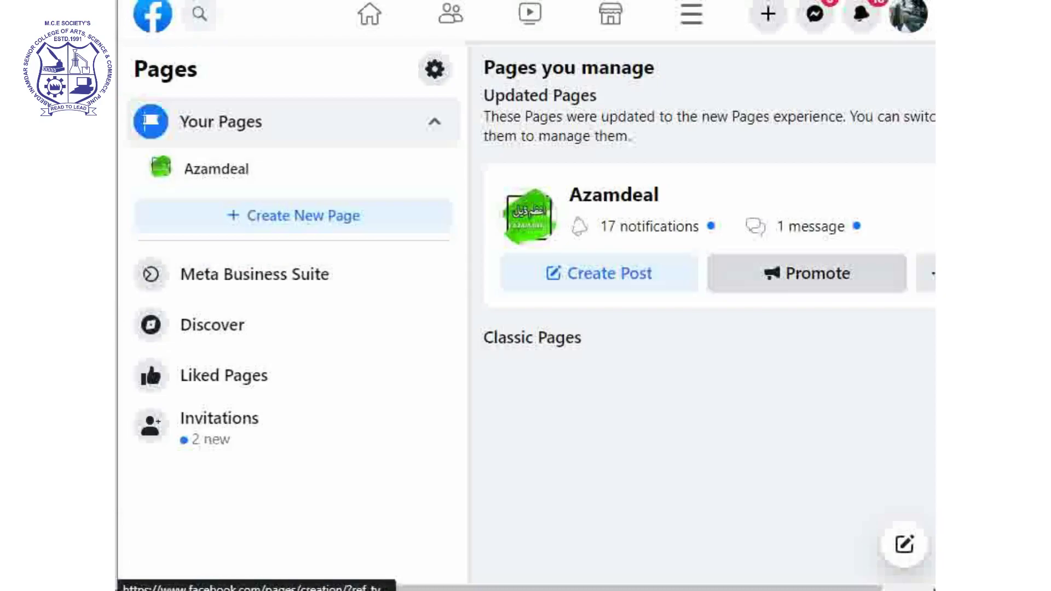
pyautogui.click(807, 273)
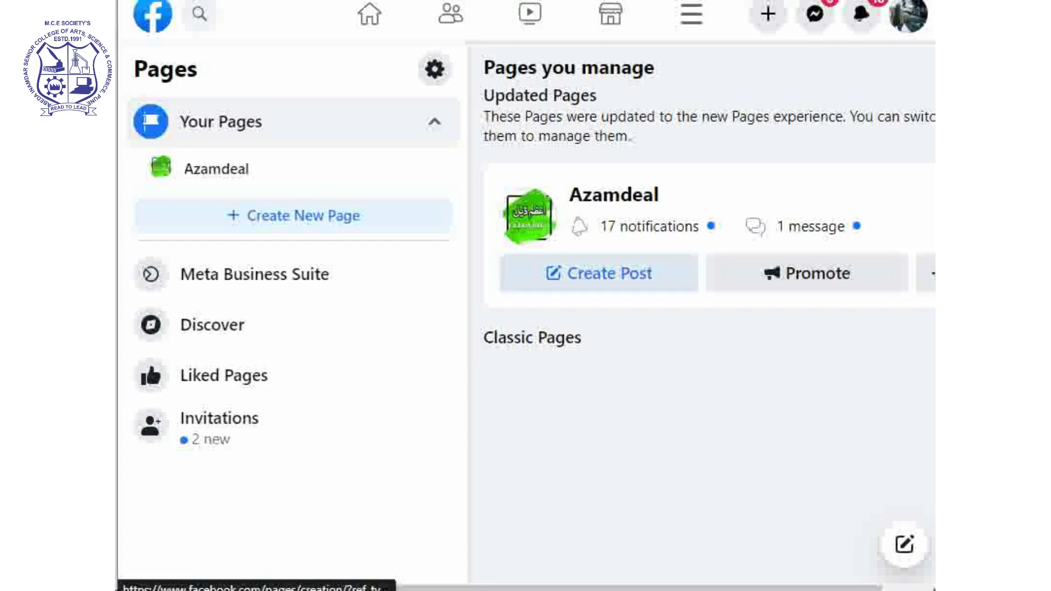
pyautogui.click(807, 273)
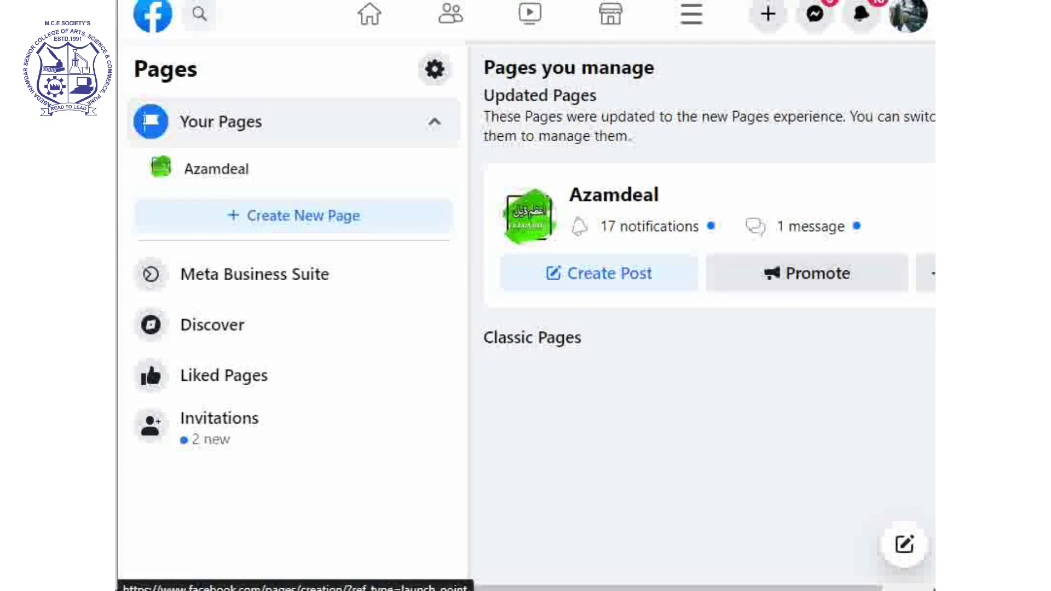
pyautogui.press('Tab')
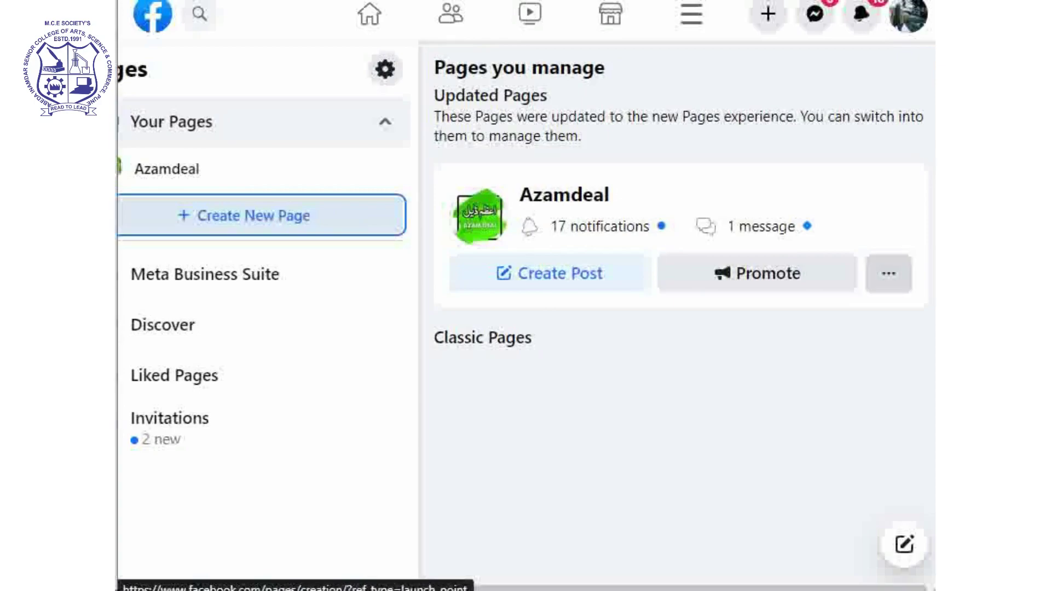
# Look over the Azamdeal card's extra options, then open the Azamdeal business page.
pyautogui.click(888, 273)
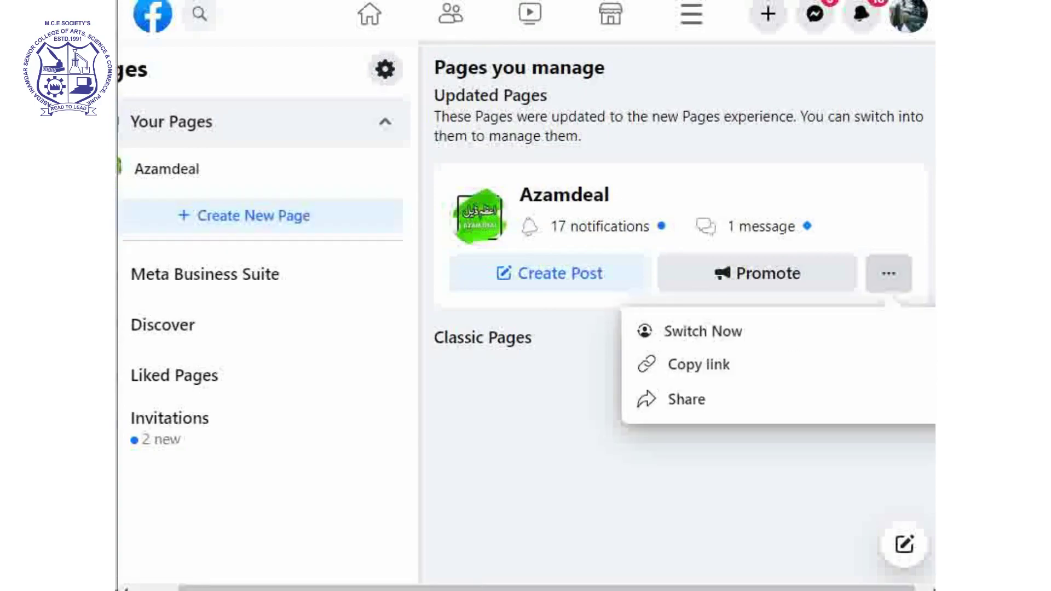
pyautogui.press('Escape')
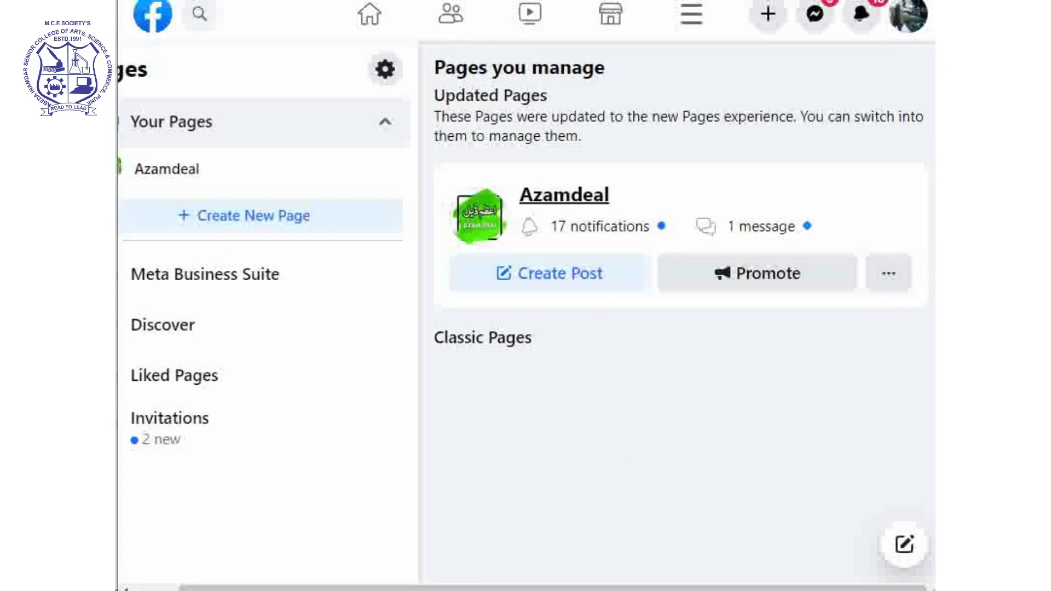
pyautogui.click(564, 195)
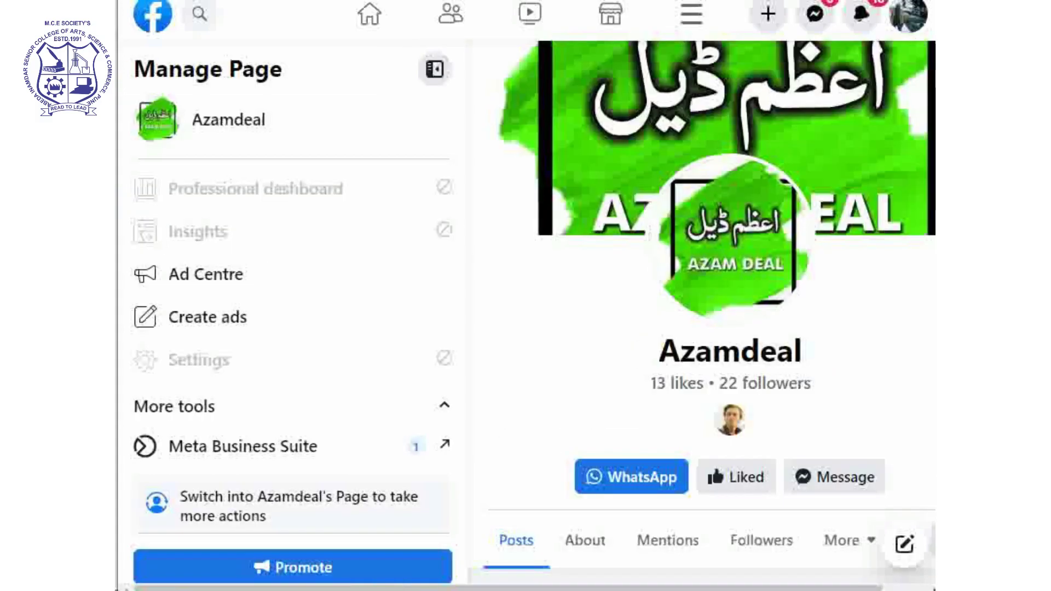
# Scroll down the Azamdeal page past its Medical & health Intro to Photos and choose See all photos.
pyautogui.scroll(-7, 702, 312)
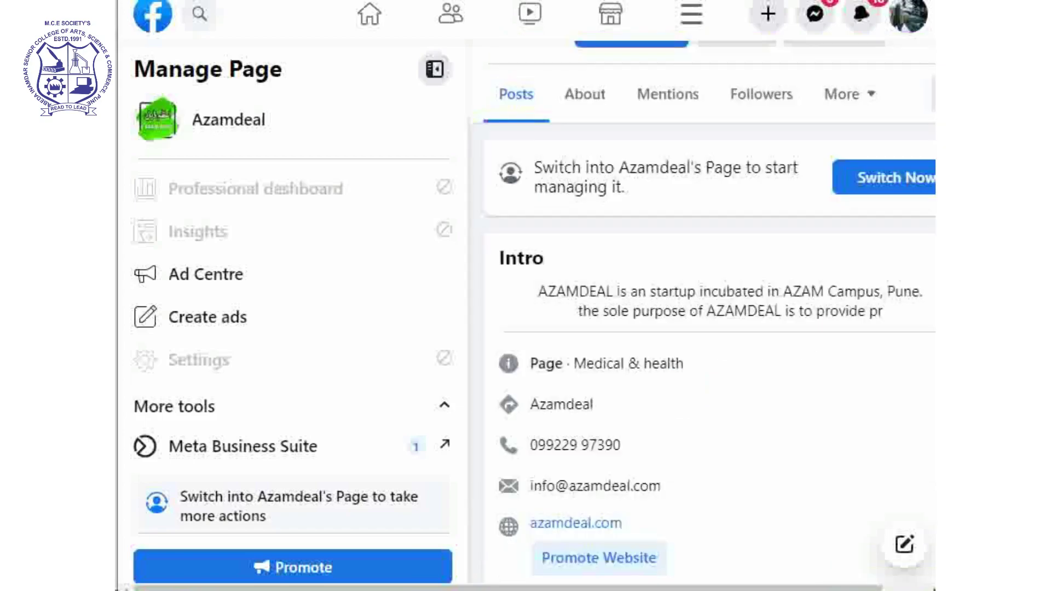
pyautogui.scroll(-2, 702, 311)
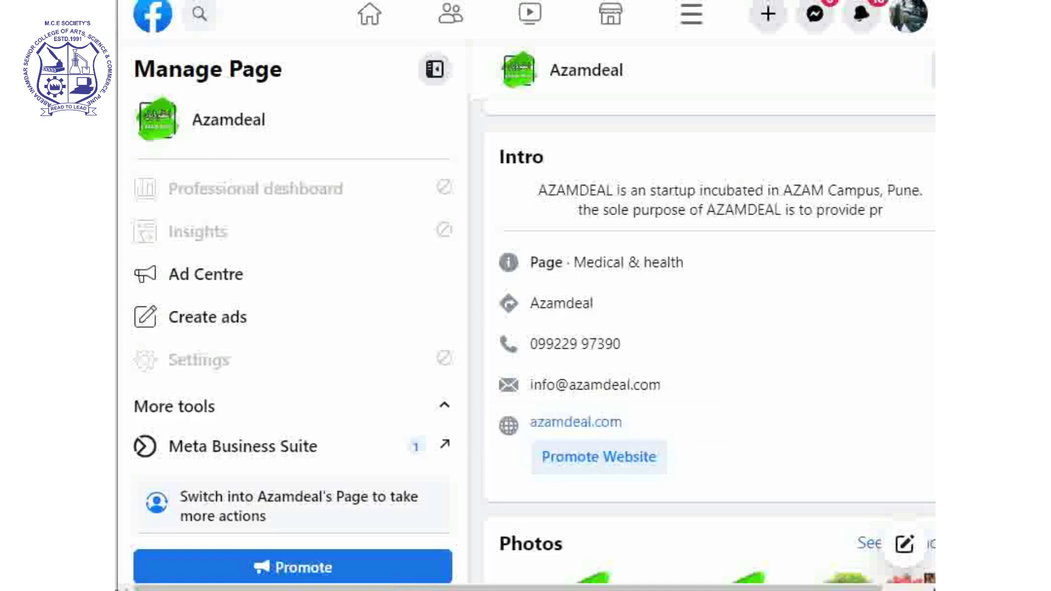
pyautogui.scroll(-6, 709, 344)
pyautogui.scroll(2, 710, 344)
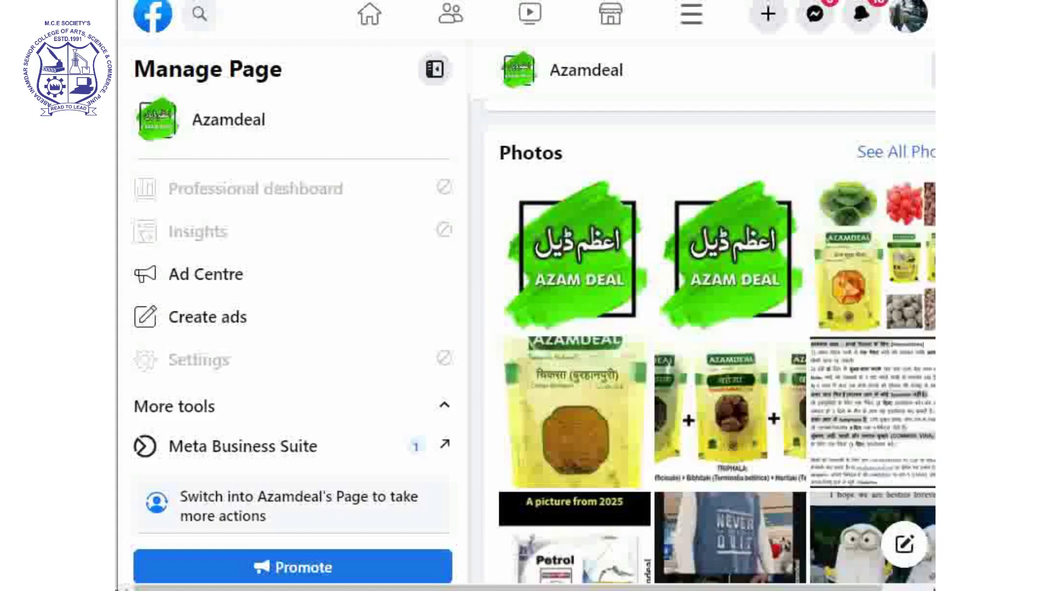
pyautogui.scroll(-2, 710, 339)
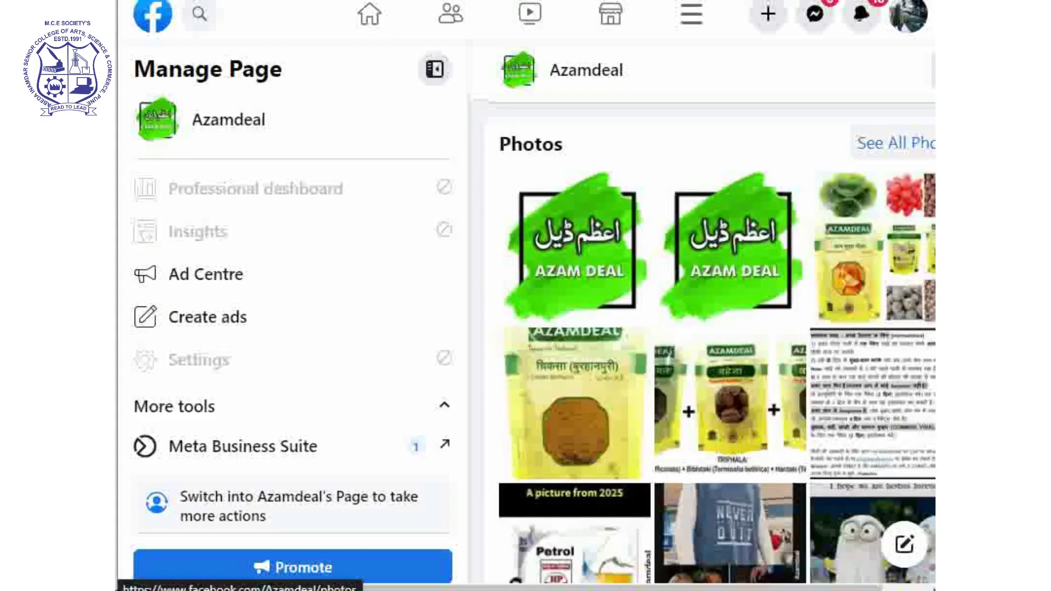
pyautogui.click(895, 143)
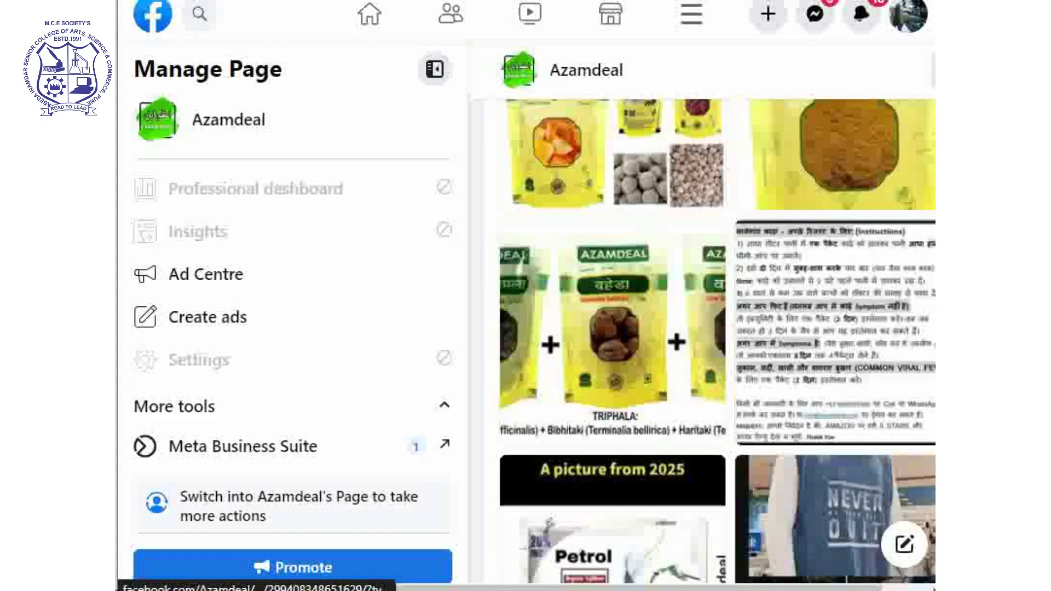
# View the Chiksa, Triphala and Malegaon Kadha product photos, then close the photo viewer.
pyautogui.click(842, 154)
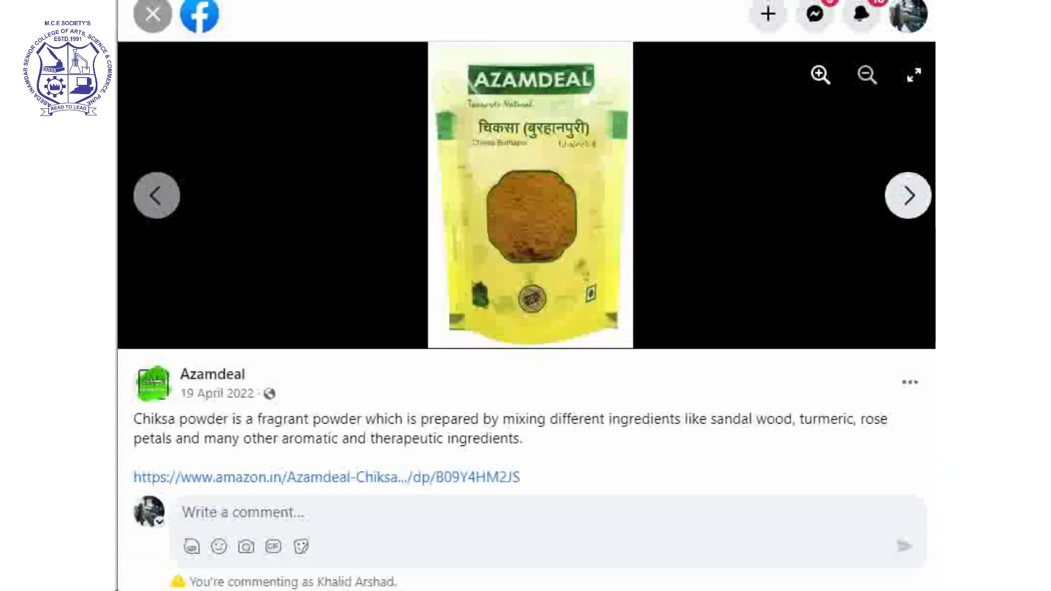
pyautogui.click(908, 196)
pyautogui.click(908, 196)
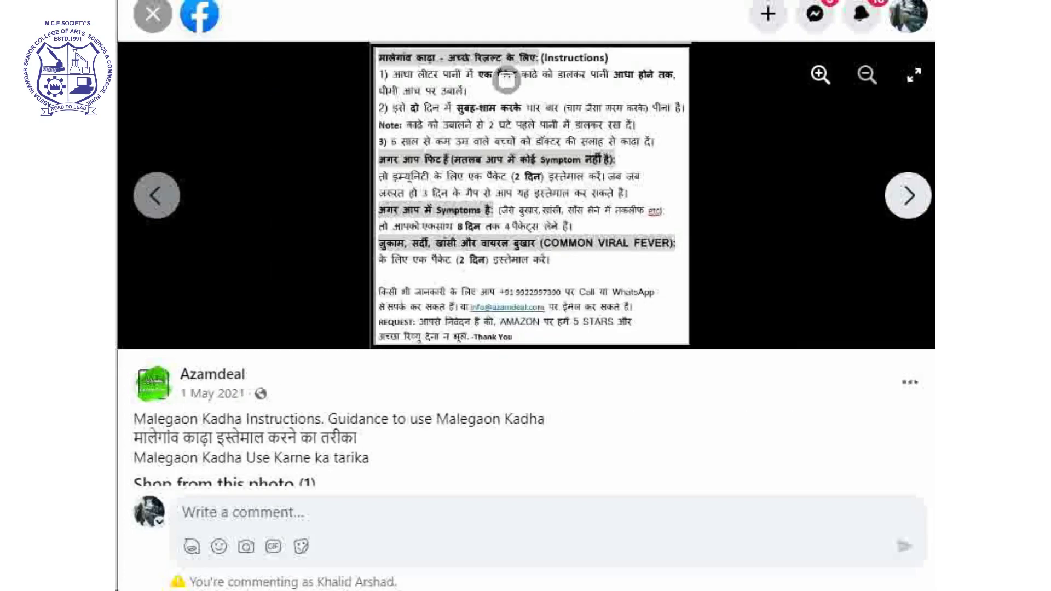
pyautogui.click(908, 195)
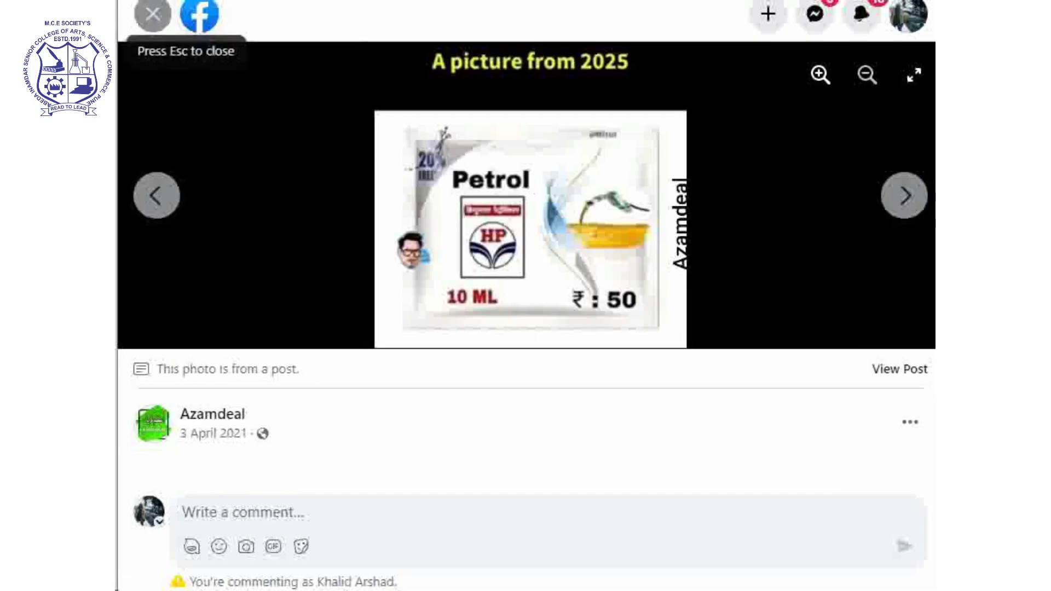
pyautogui.click(152, 13)
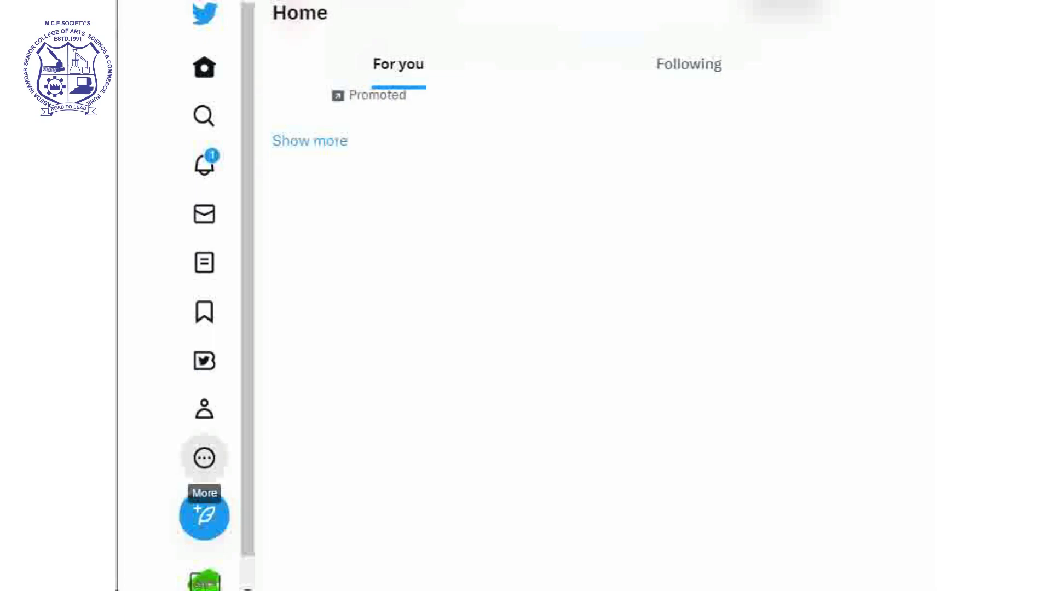
# Open Professional Home through More > Professional Tools and scroll through Azamdeal's 7-day metrics.
pyautogui.click(204, 458)
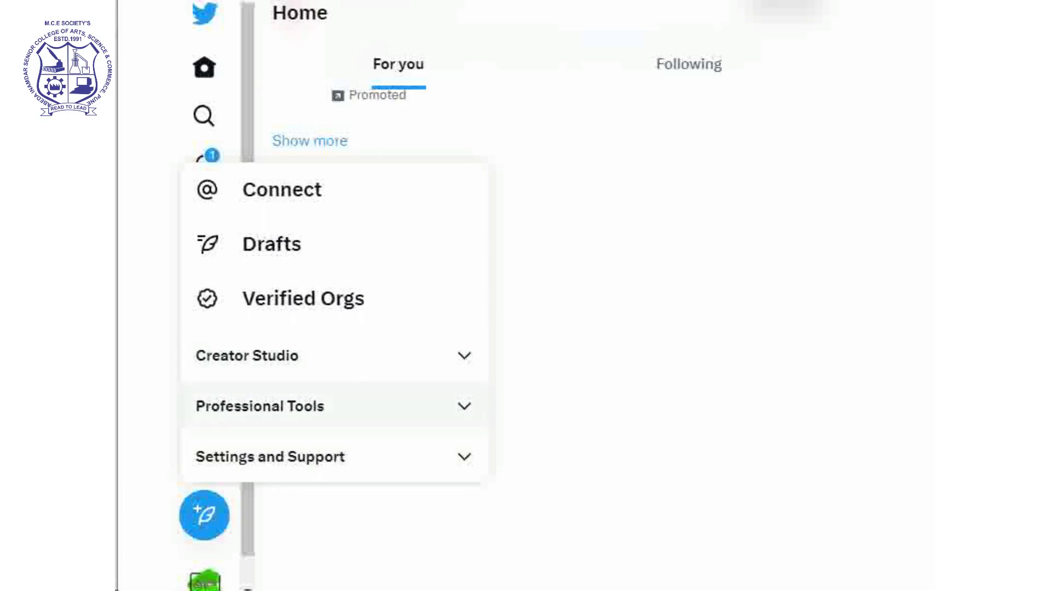
pyautogui.click(260, 406)
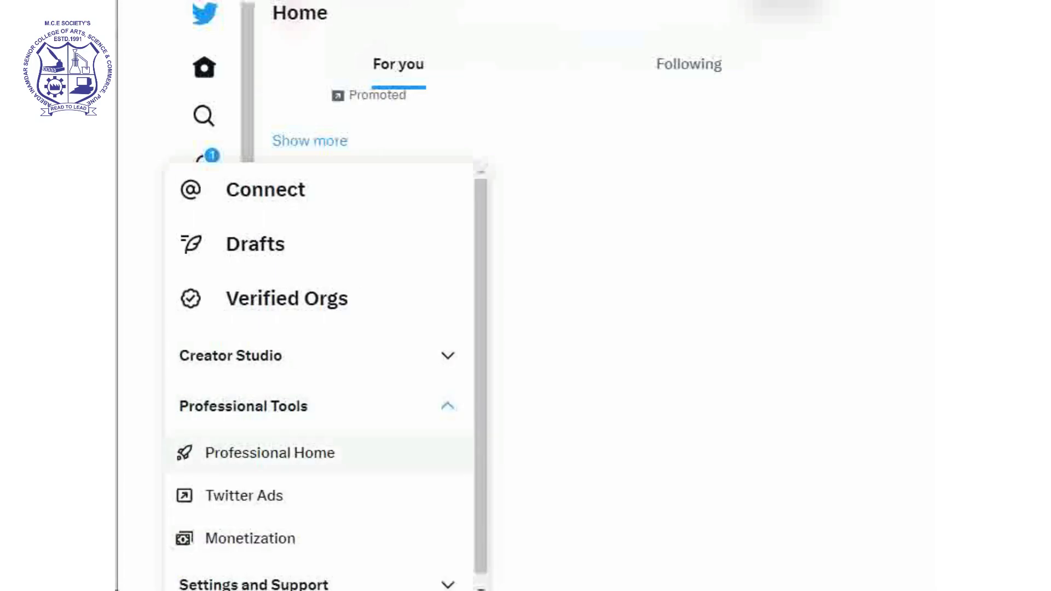
pyautogui.click(269, 453)
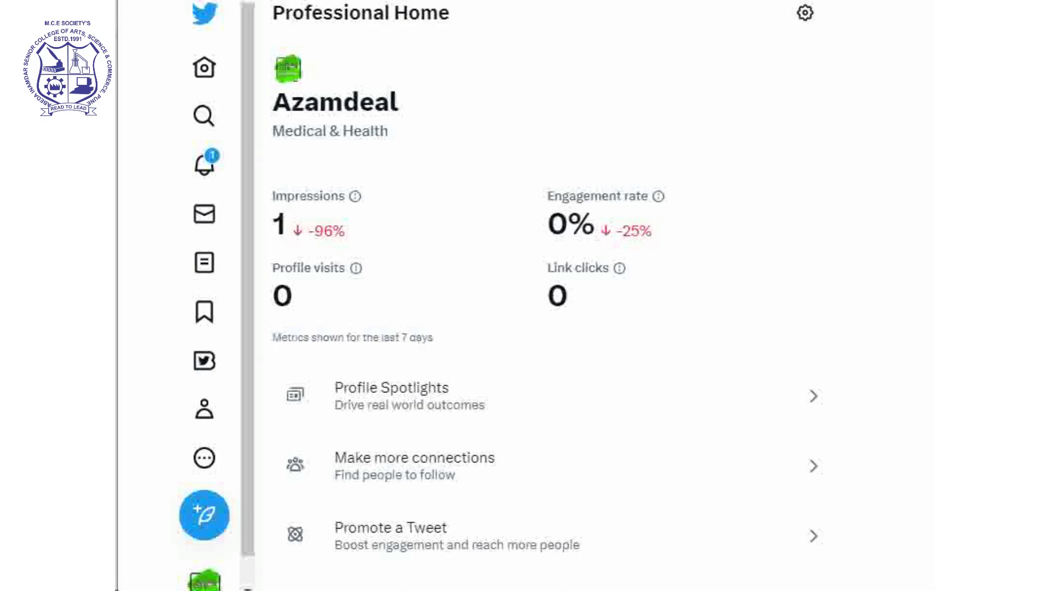
pyautogui.scroll(-3, 545, 311)
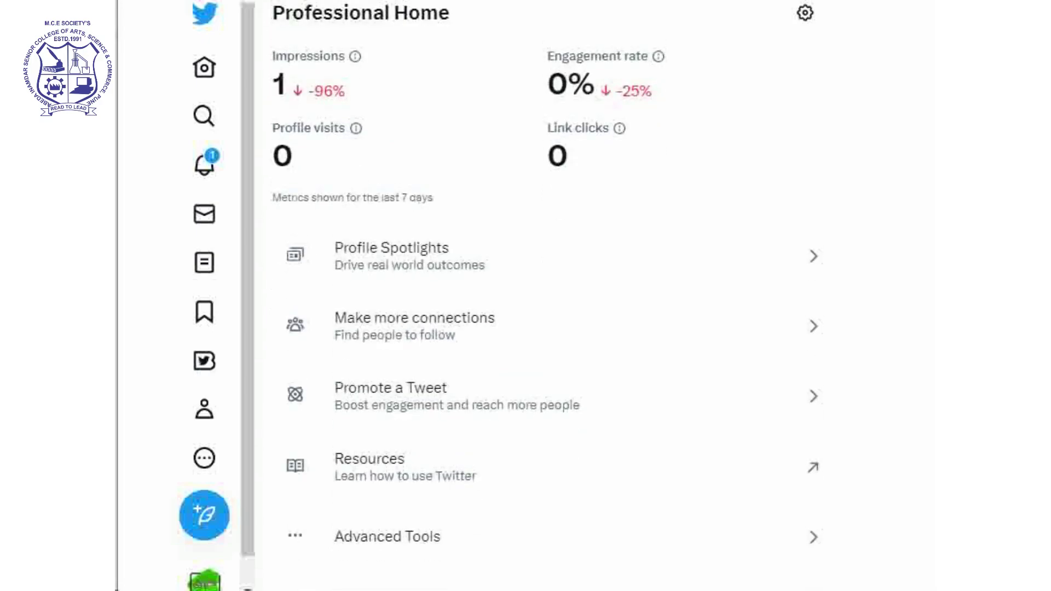